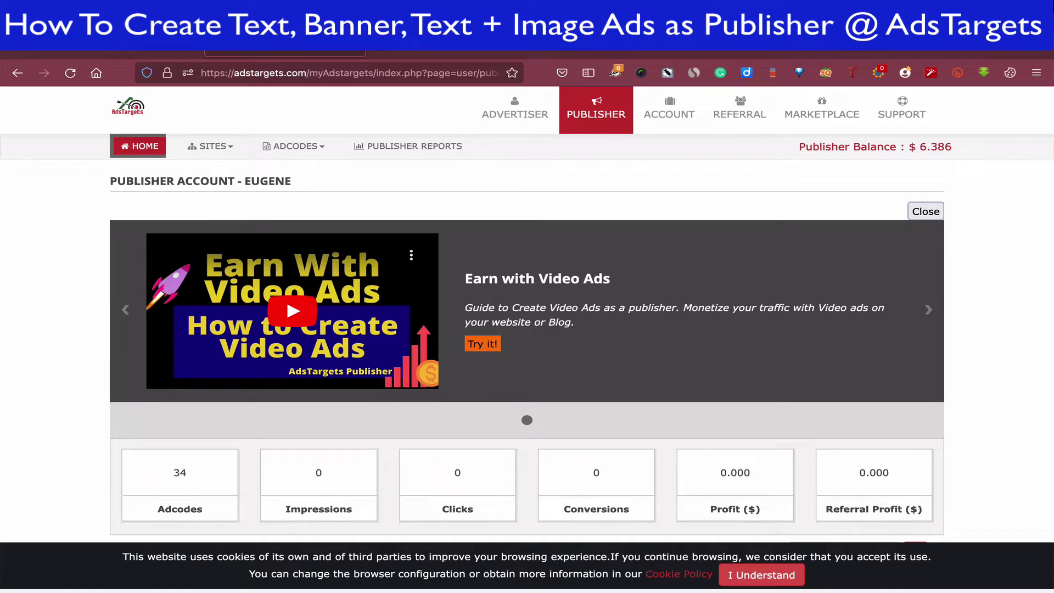
Step: Show the publisher dashboard full screen and dismiss its cookie notice
key("F11")
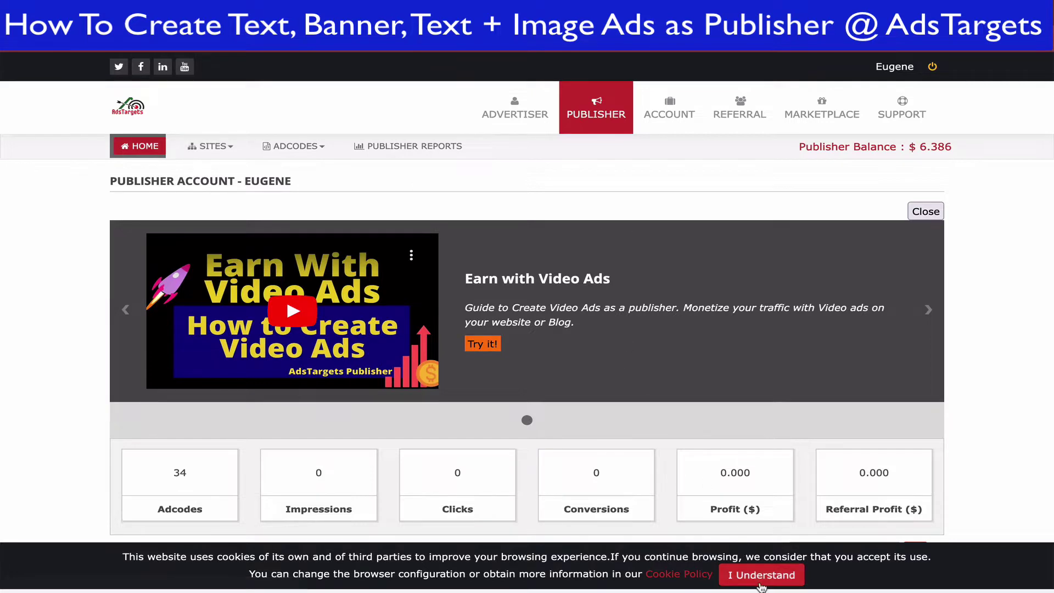
left_click(758, 574)
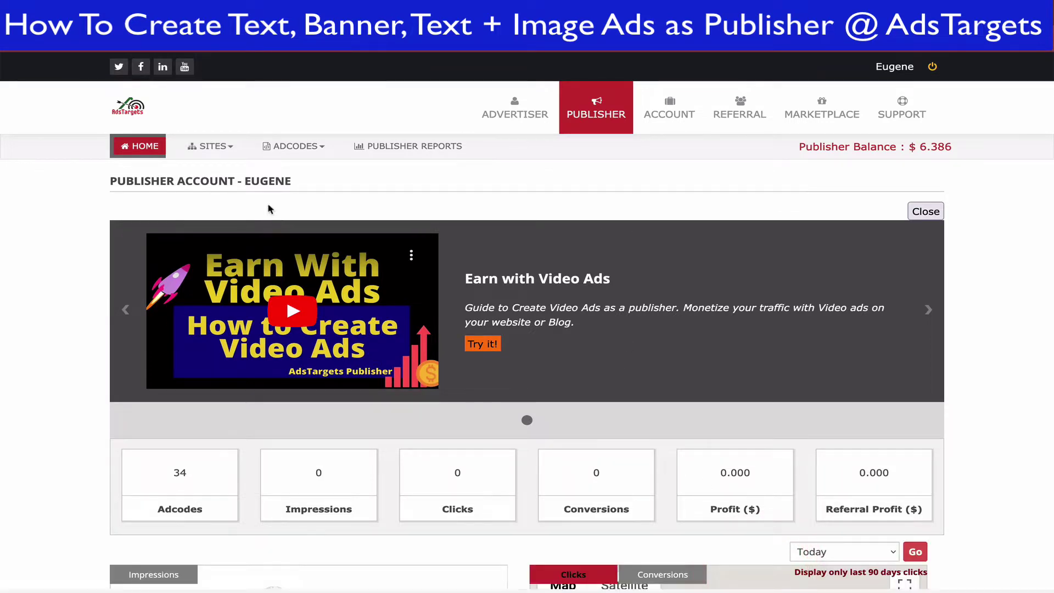
scroll(397, 265, "down", 3)
scroll(397, 264, "down", 2)
scroll(398, 265, "down", 2)
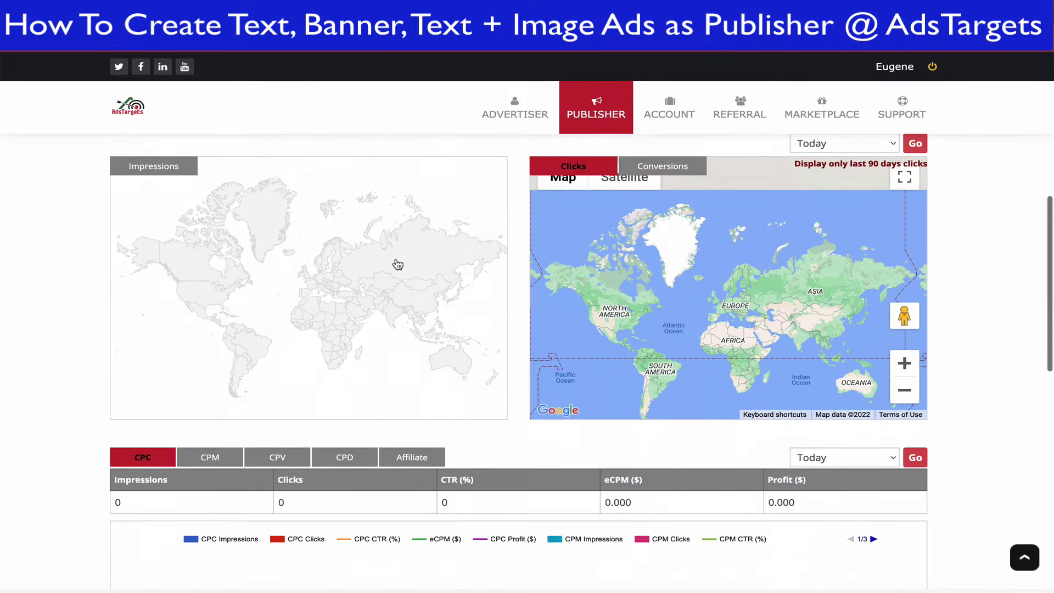
scroll(397, 265, "down", 6)
scroll(397, 264, "down", 3)
scroll(395, 264, "up", 10)
scroll(395, 264, "up", 5)
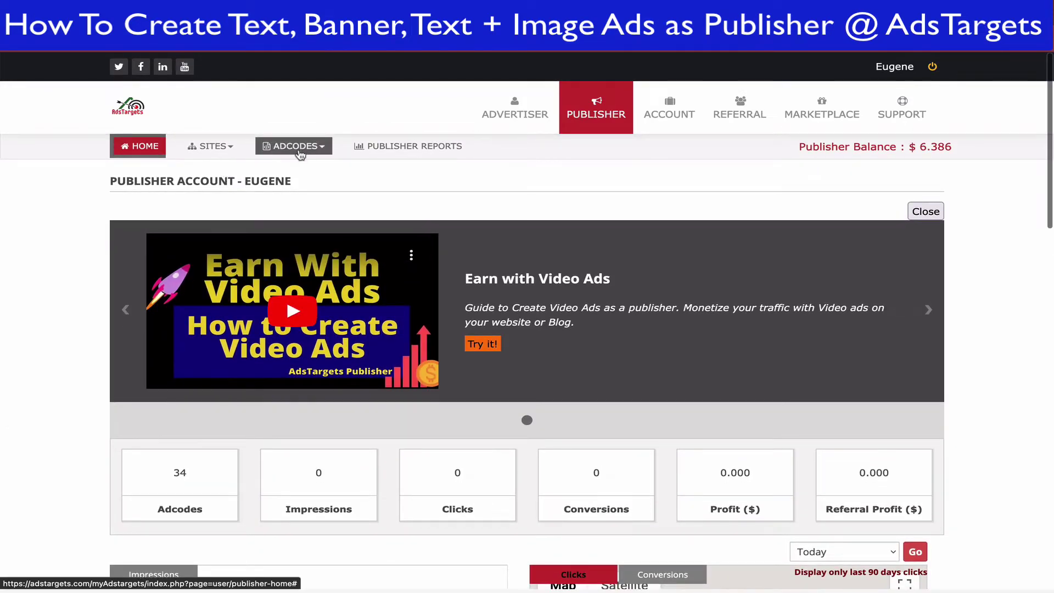
Step: Open the Create Adcode form from the ADCODES menu
left_click(300, 153)
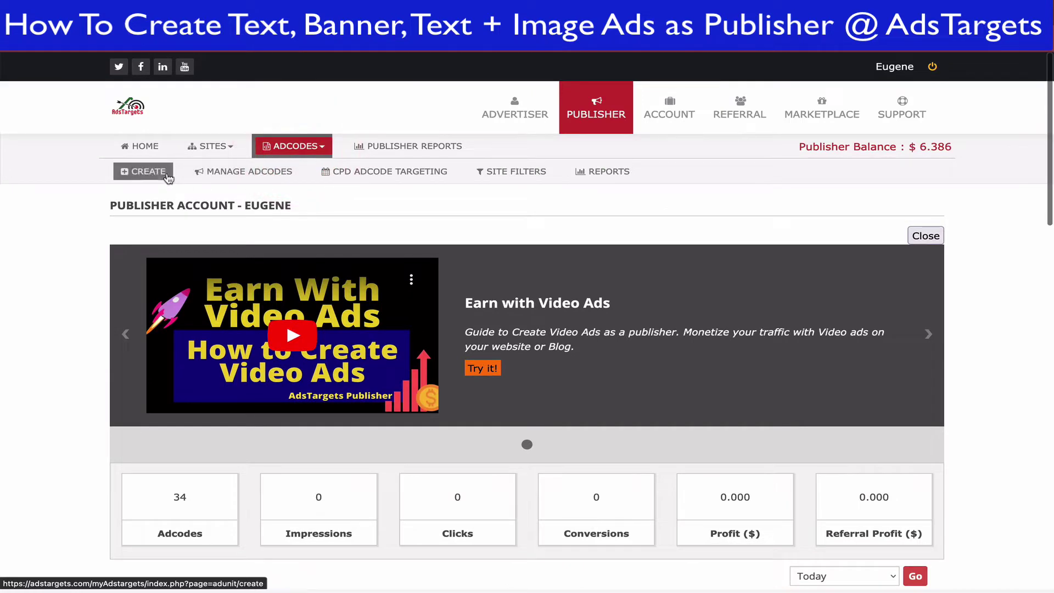
left_click(156, 173)
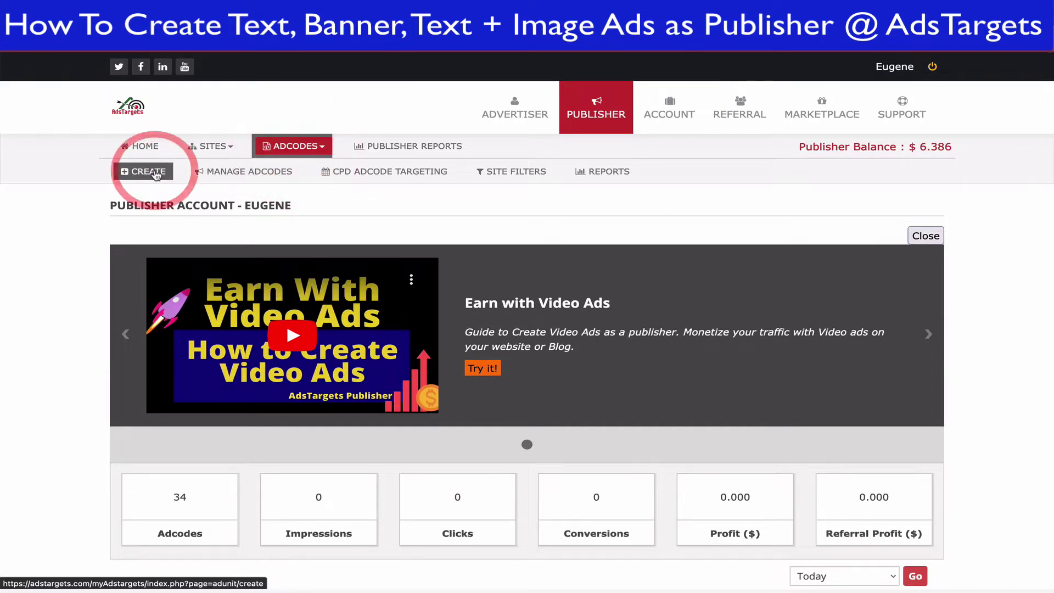
scroll(241, 335, "down", 2)
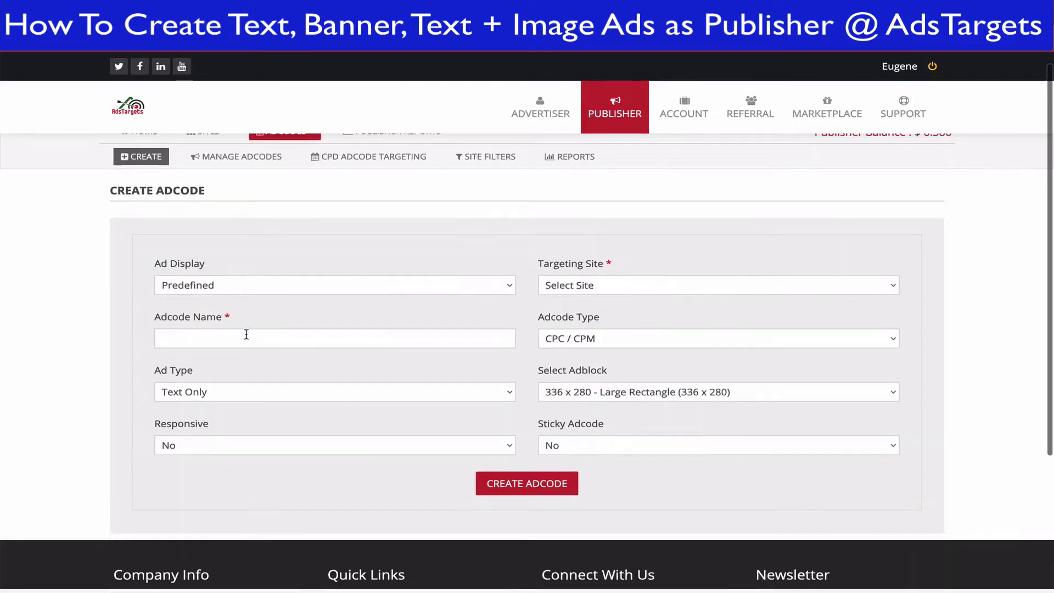
scroll(246, 339, "up", 2)
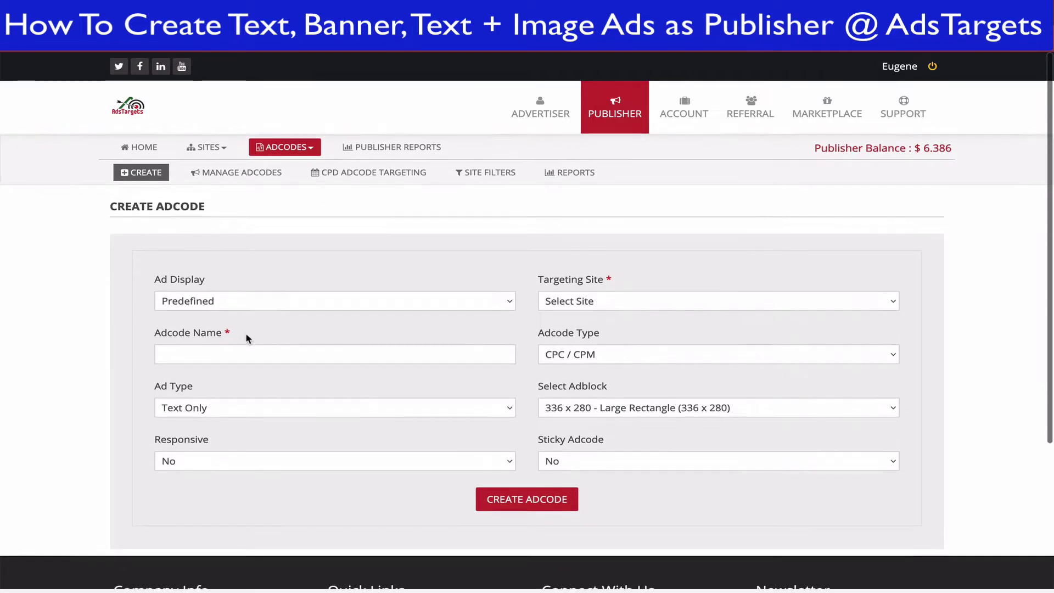
Step: Keep Ad Display as Predefined and name the adcode 'Testing one'
left_click(237, 303)
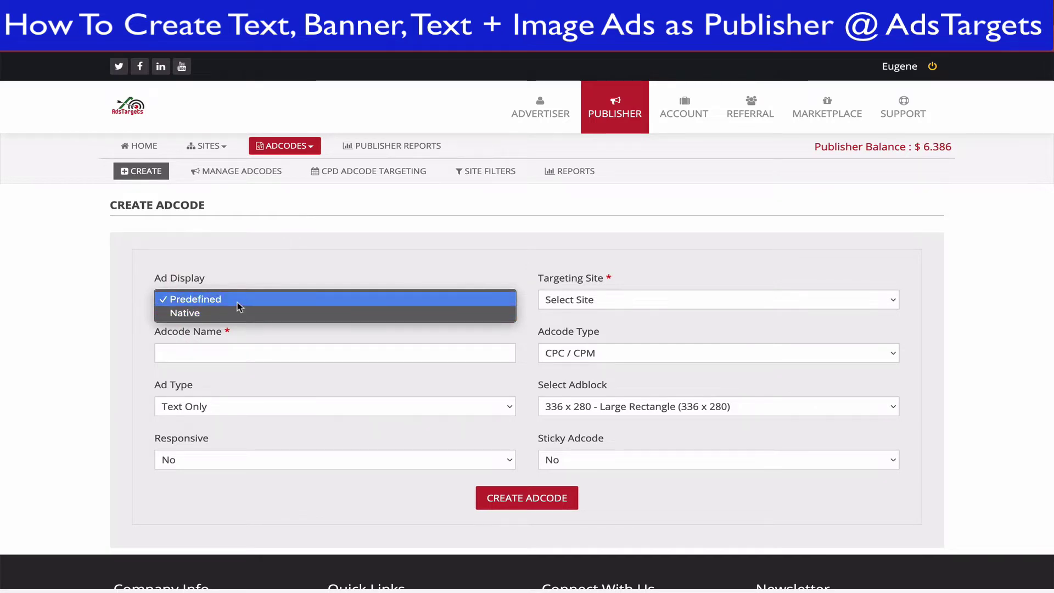
left_click(237, 302)
left_click(250, 353)
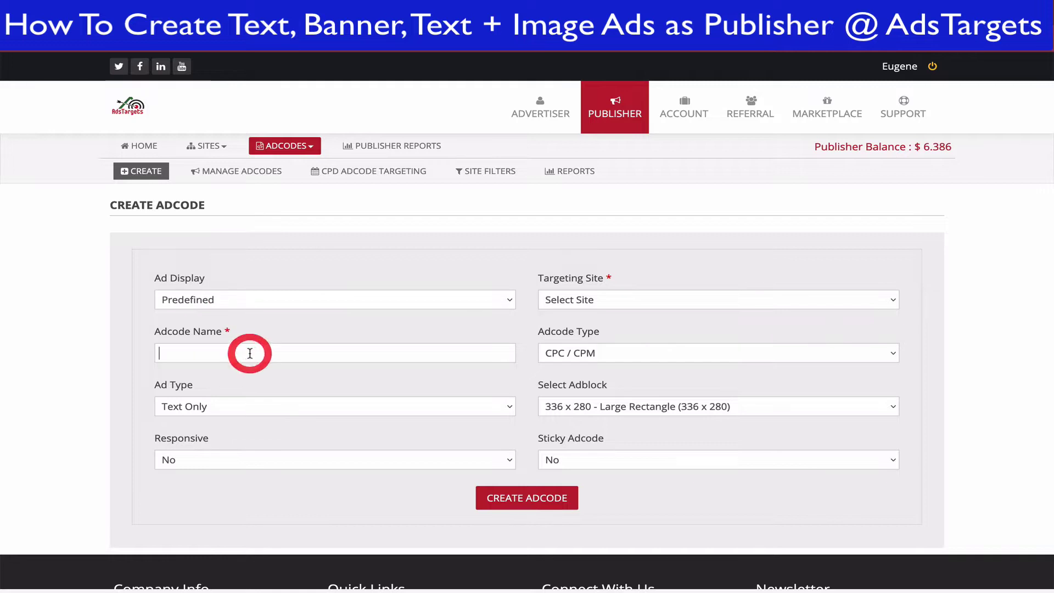
type("Tes")
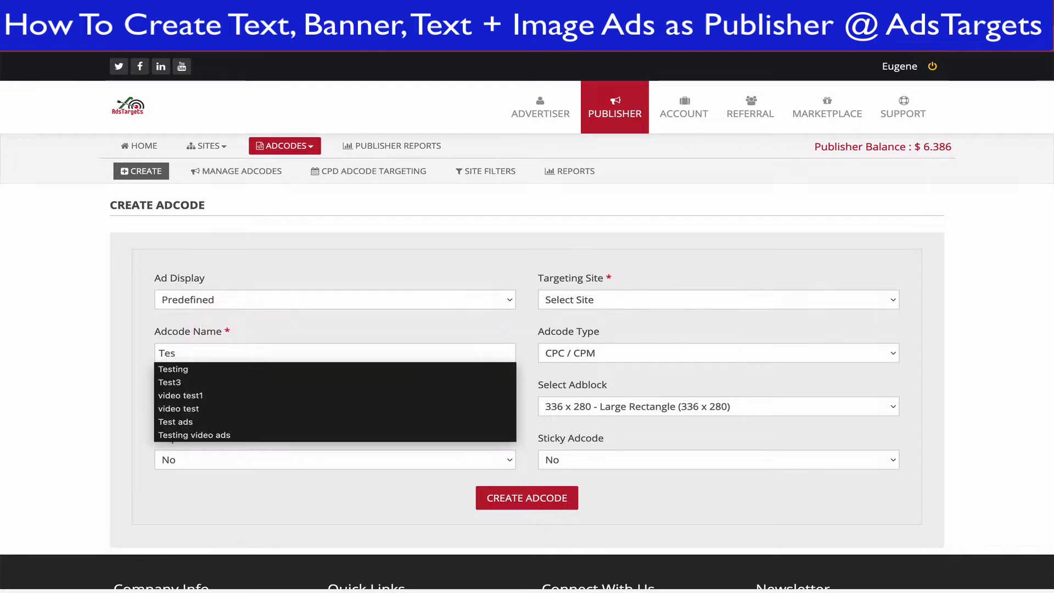
type("ting on")
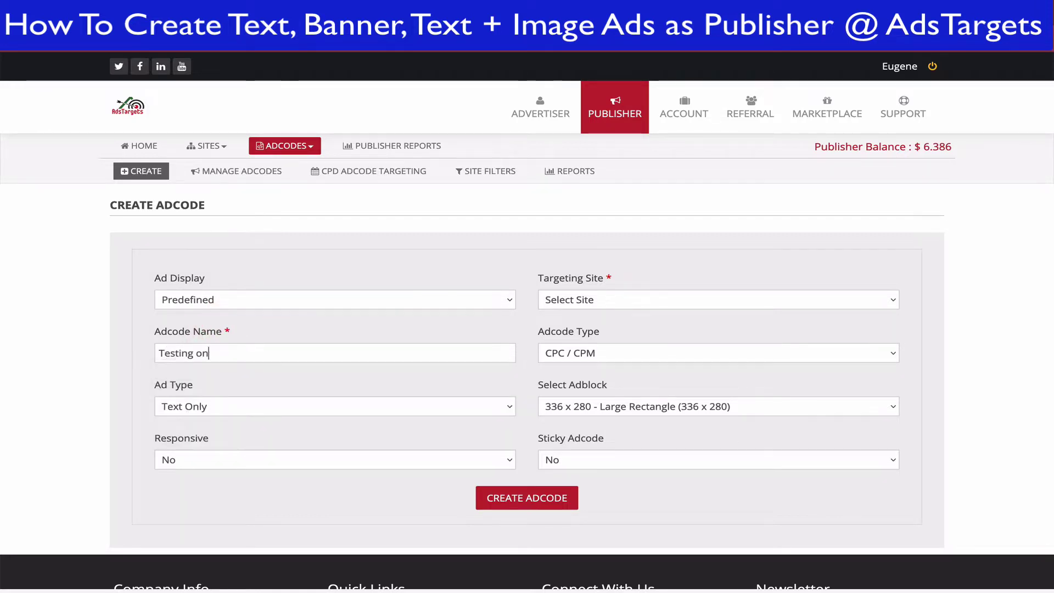
type("e")
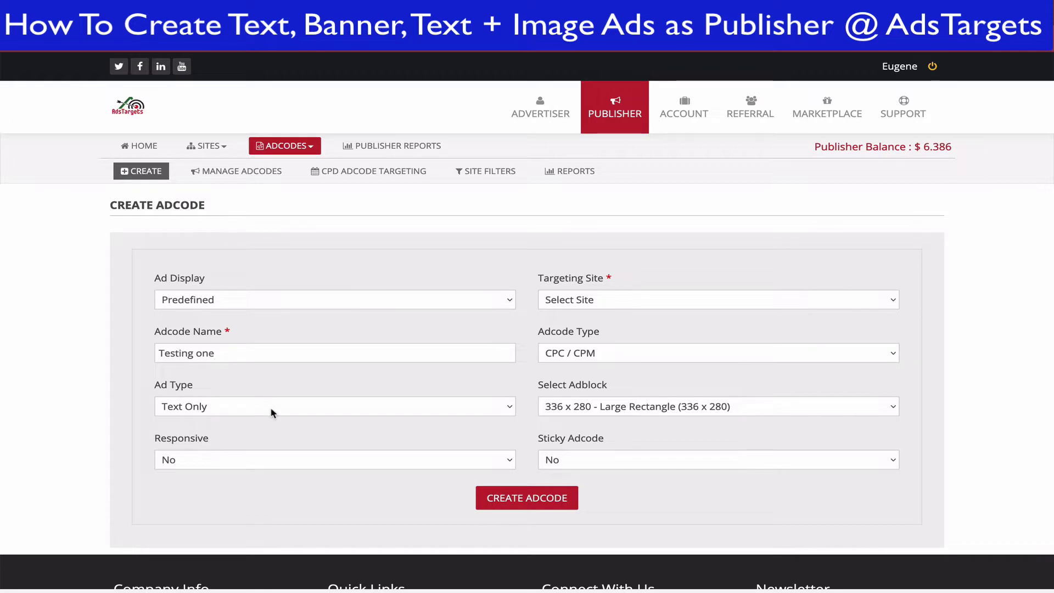
Step: Set Ad Type to 'Text / Banner / Text + Image' and Responsive to Yes
left_click(272, 408)
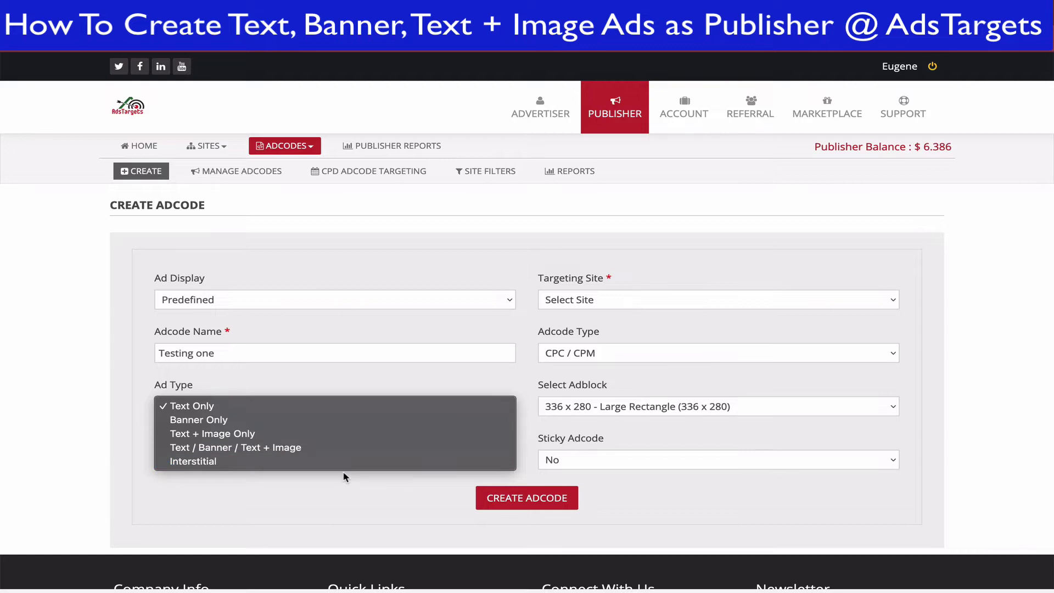
left_click(319, 448)
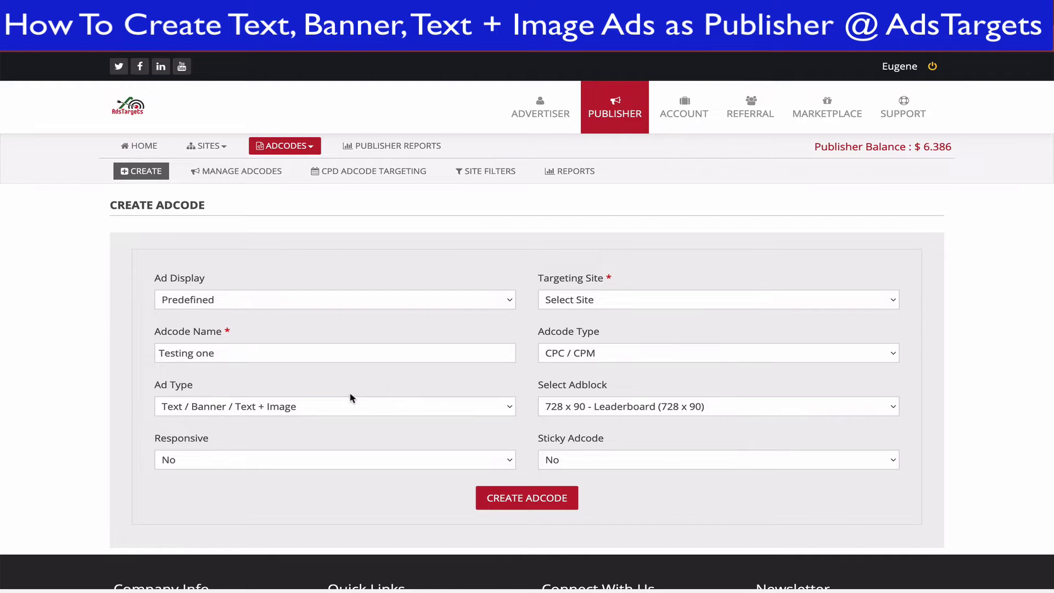
left_click(372, 457)
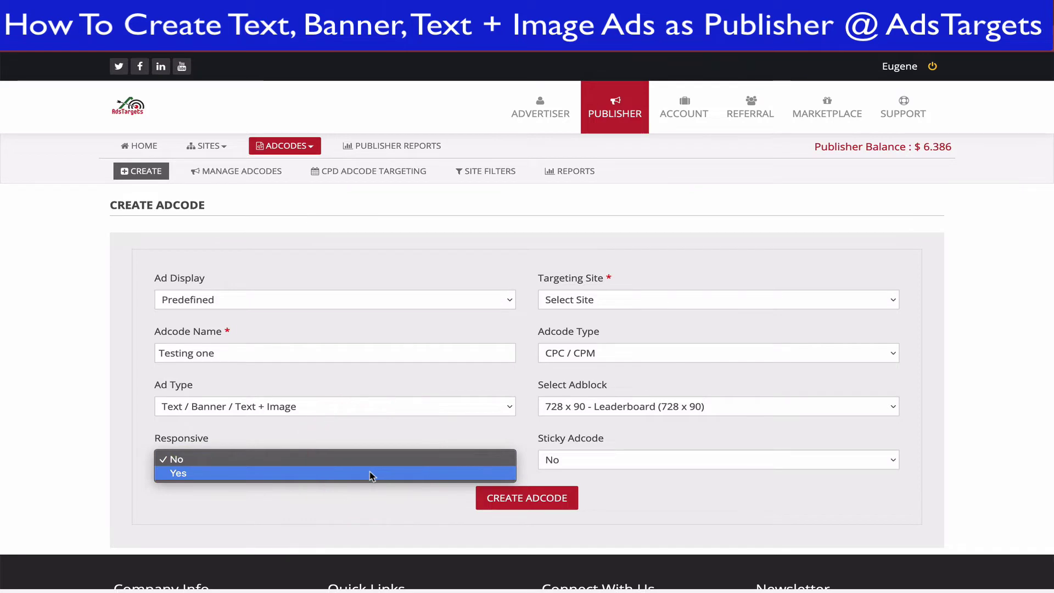
left_click(370, 472)
Step: Choose beginnerbloggingguide.com as the targeting site
left_click(599, 302)
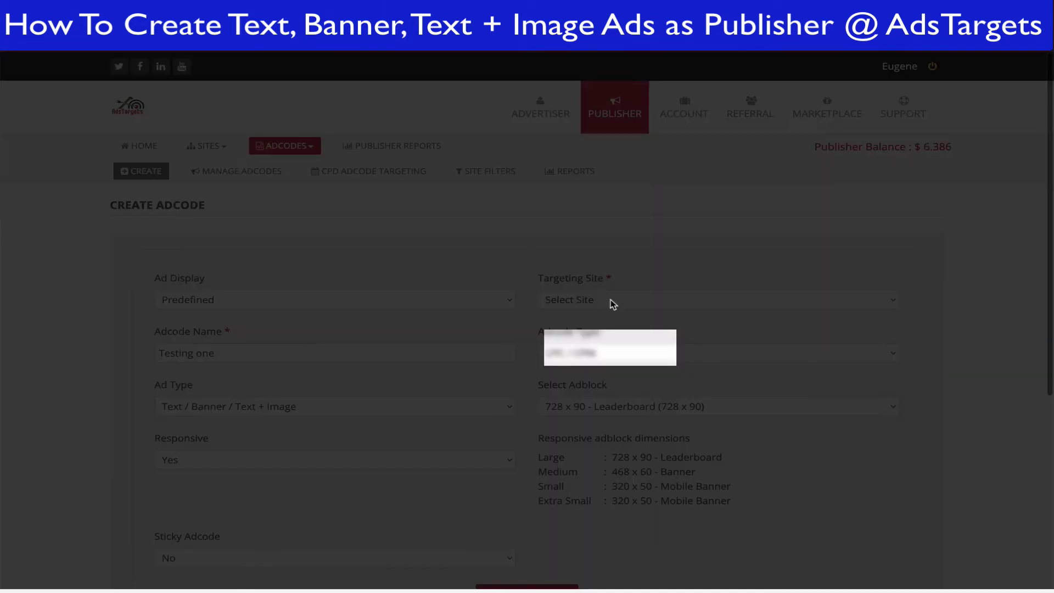
left_click(611, 301)
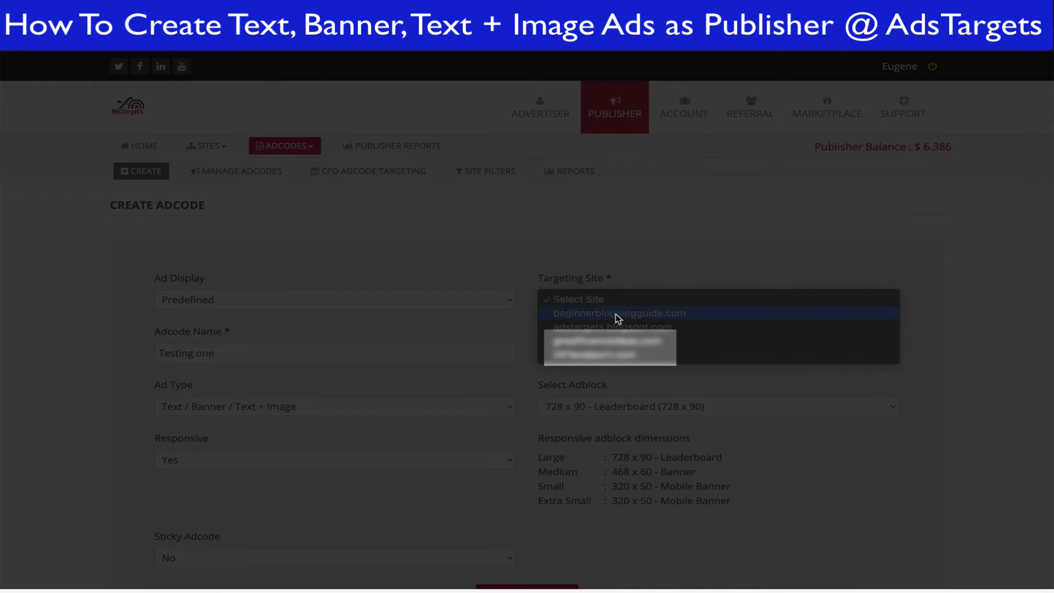
left_click(615, 314)
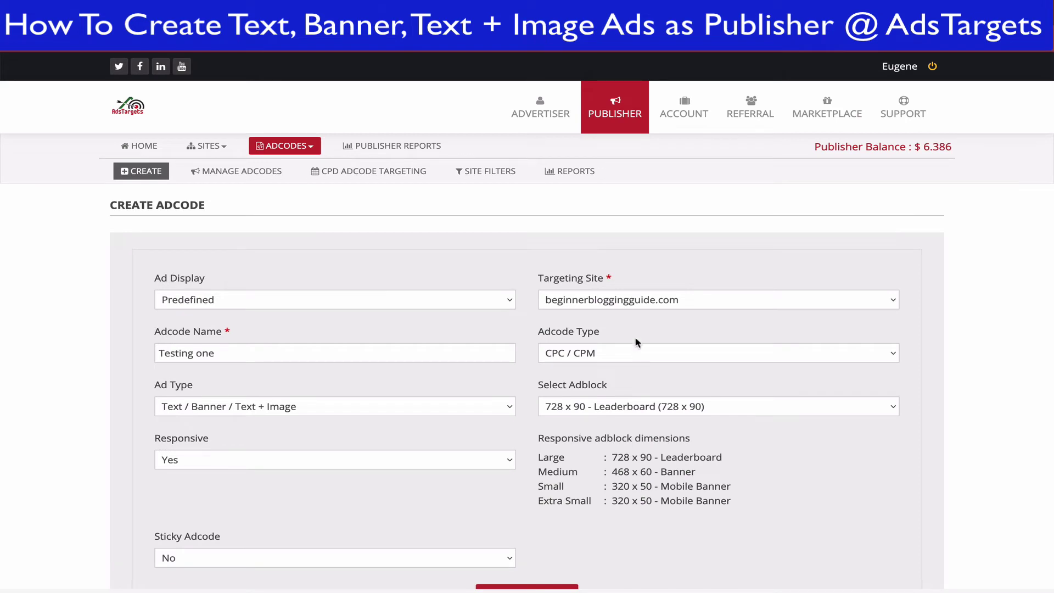
Step: Set the adblock to '300 x 250 - Medium Rectangle (300 x 250)'
scroll(637, 357, "down", 1)
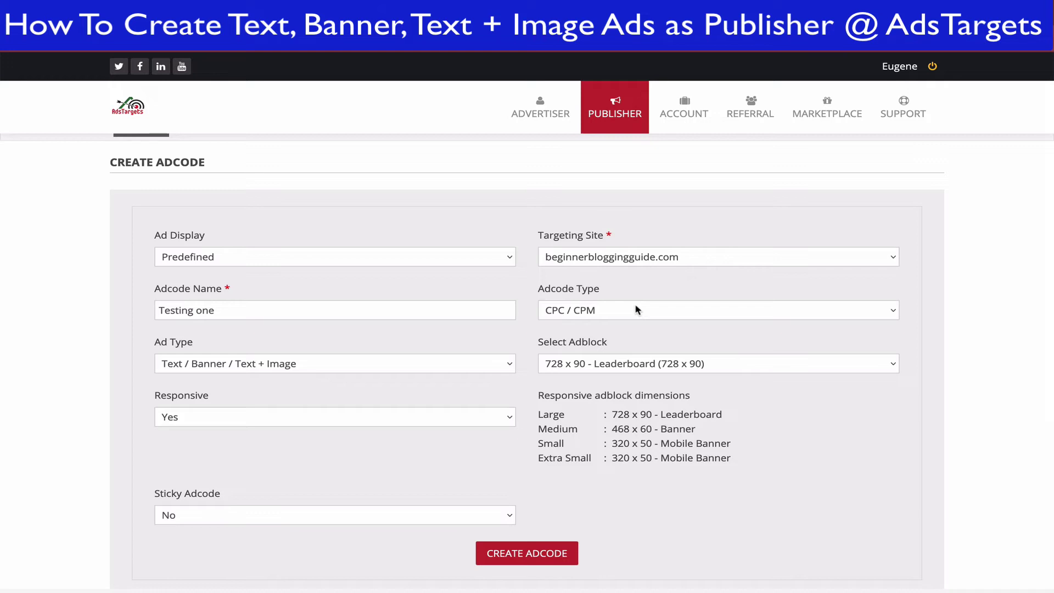
scroll(637, 310, "down", 1)
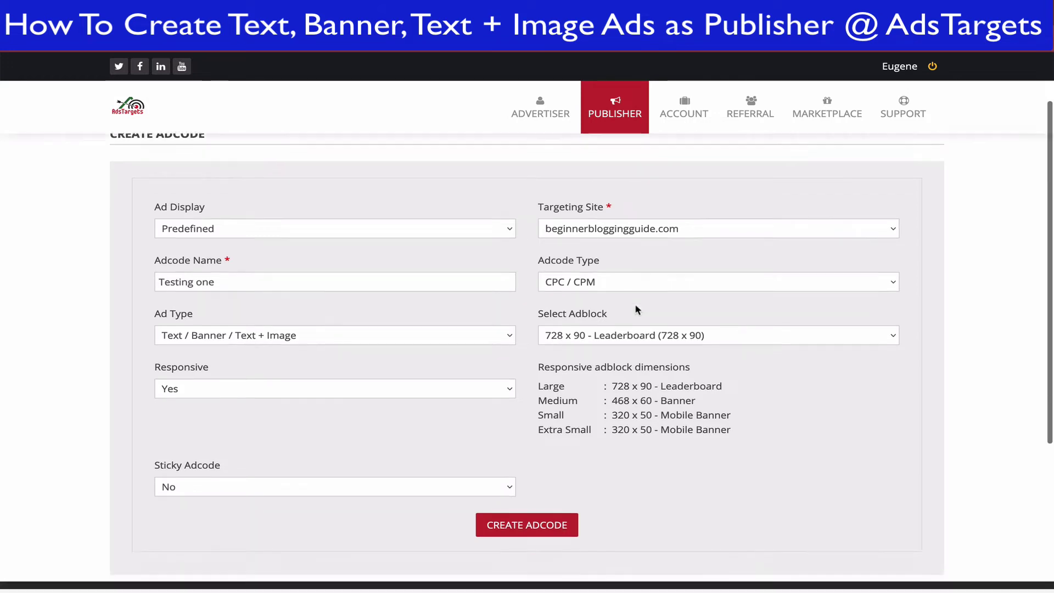
scroll(637, 310, "down", 2)
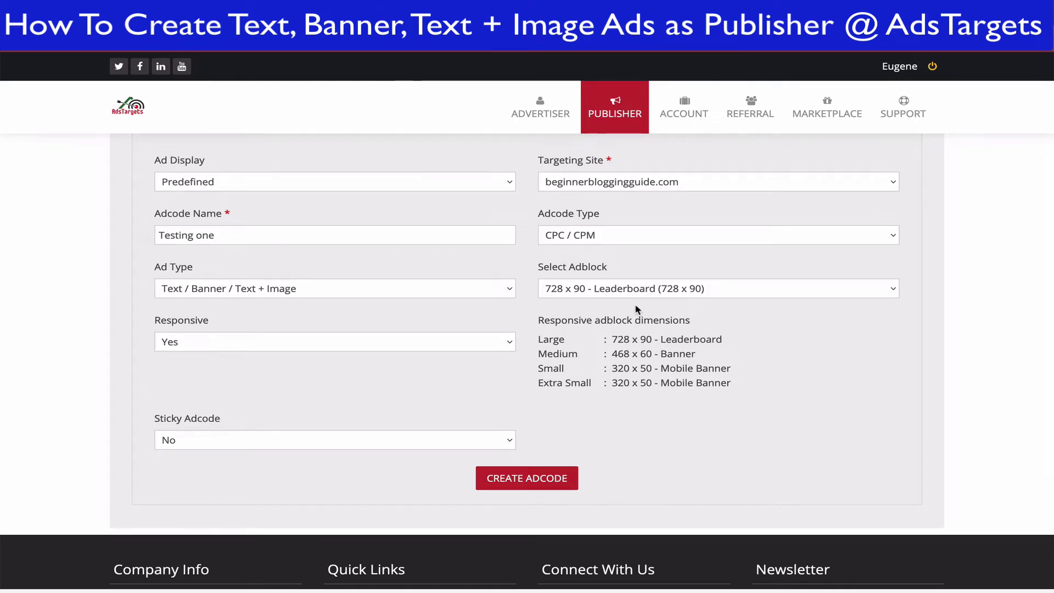
scroll(637, 310, "down", 1)
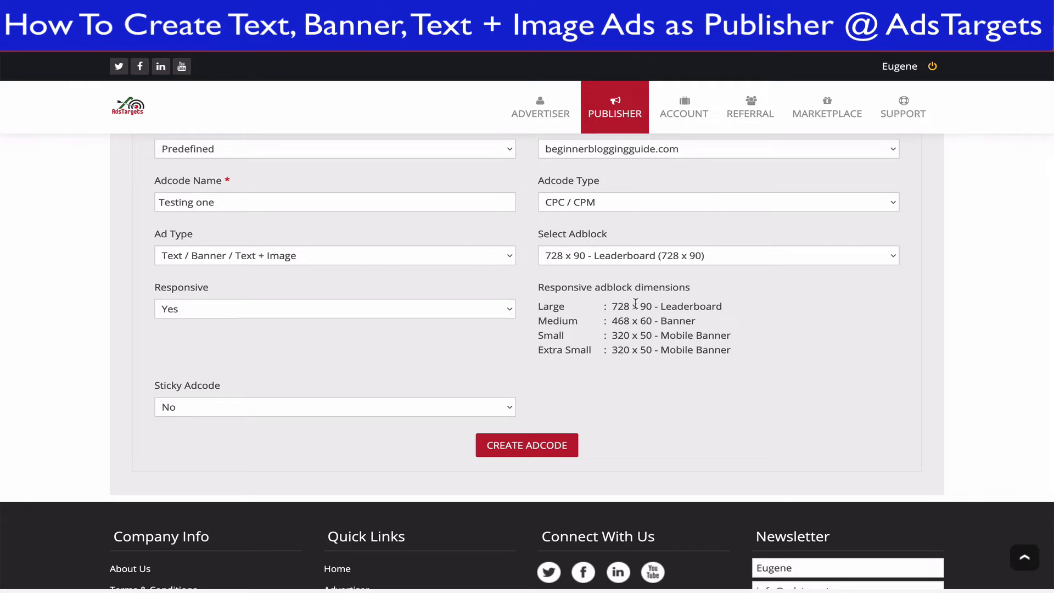
left_click(638, 257)
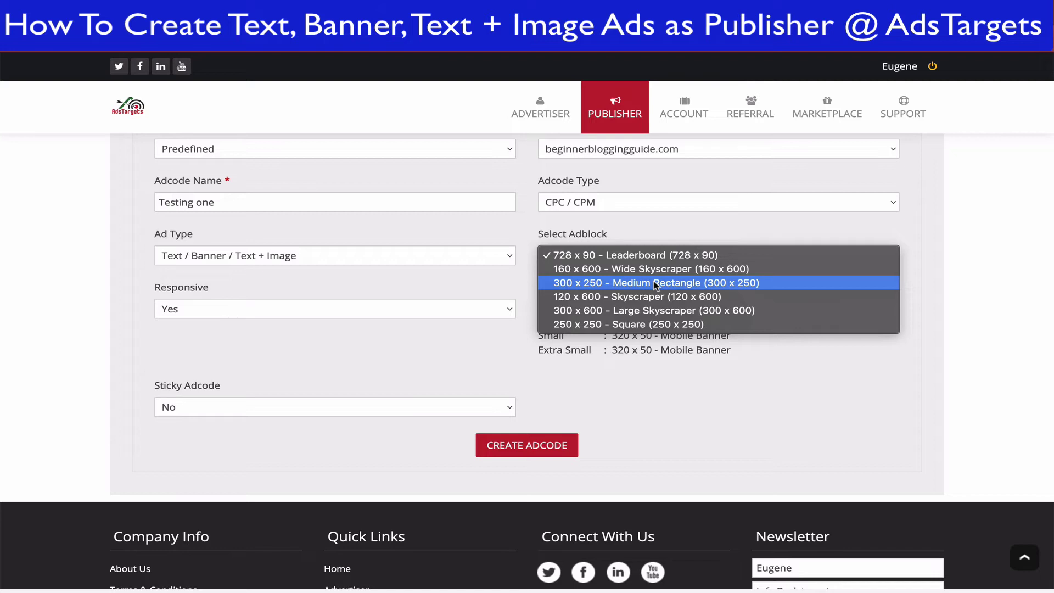
left_click(656, 283)
scroll(679, 322, "down", 1)
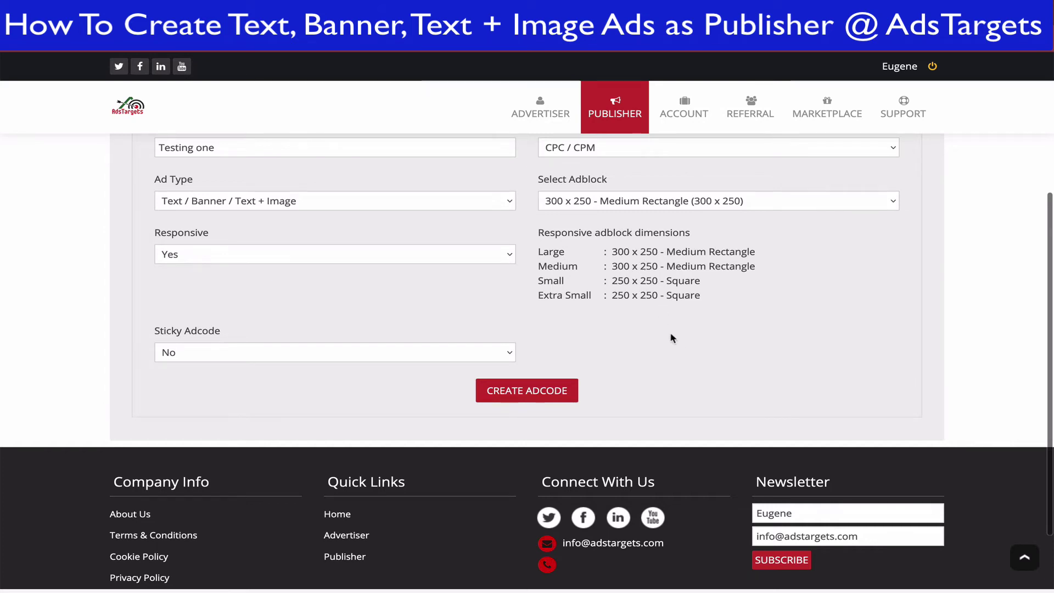
scroll(673, 343, "down", 1)
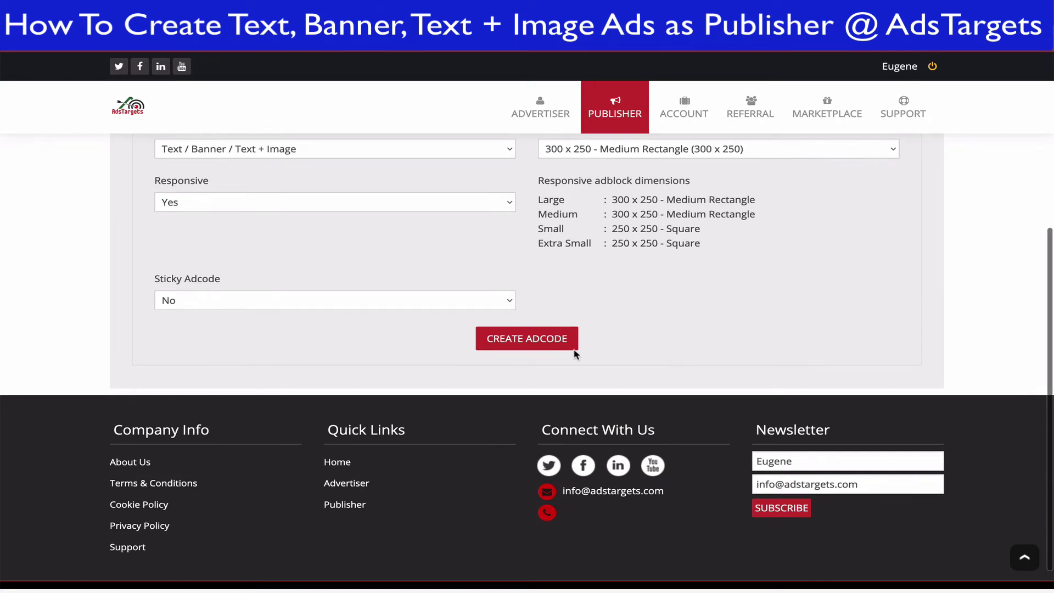
Step: Submit the form to create the Testing one adcode
left_click(522, 341)
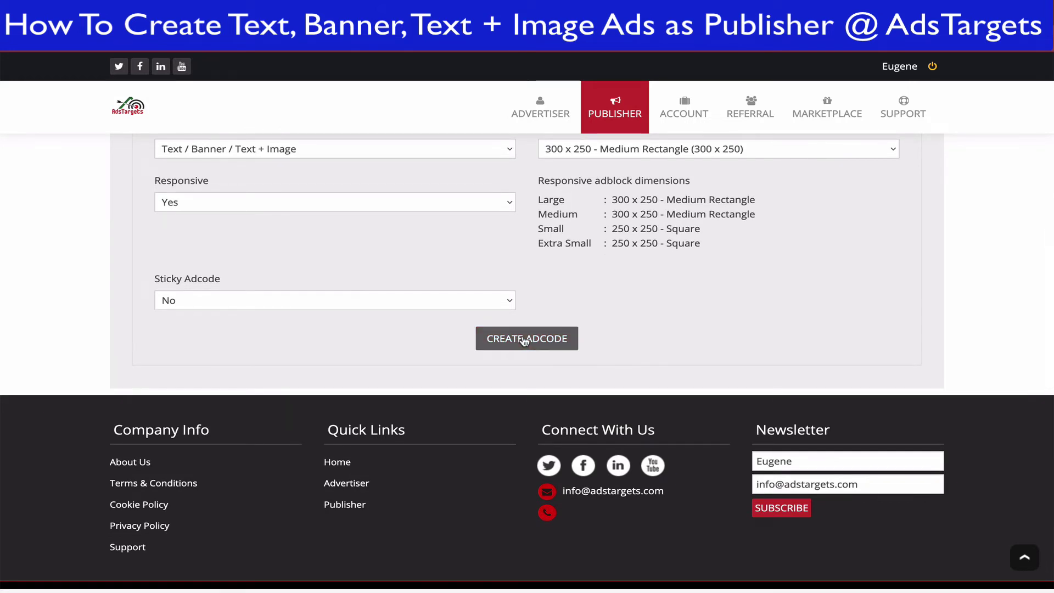
left_click(525, 341)
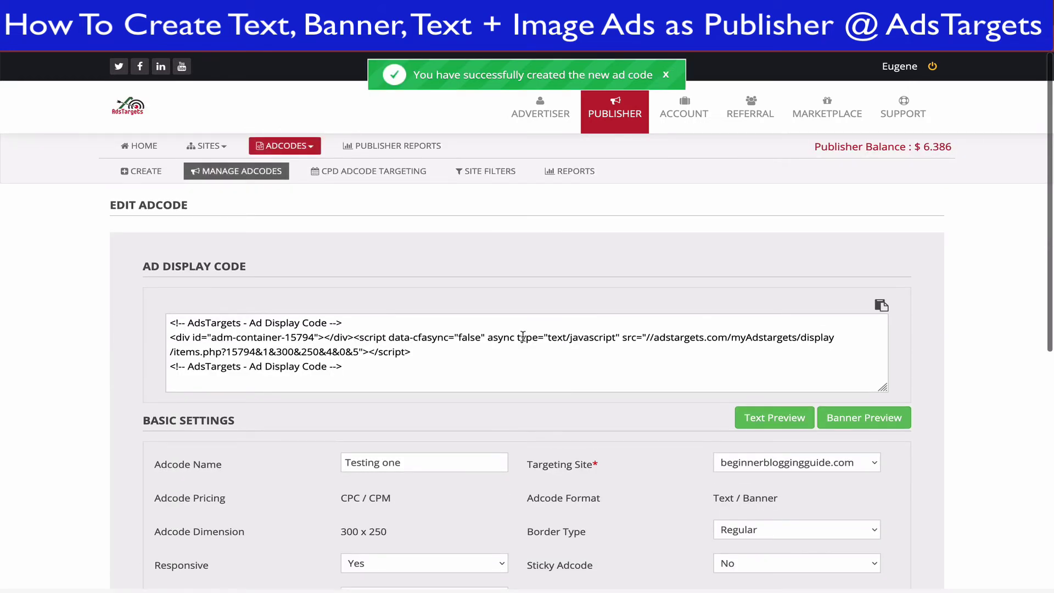
scroll(523, 336, "down", 2)
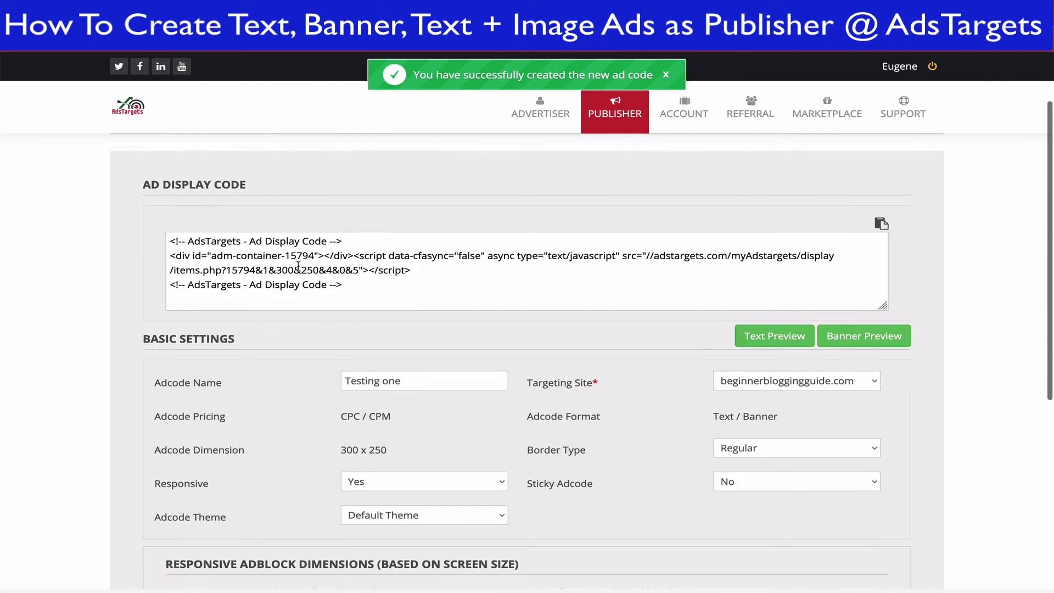
Step: Highlight the entire Ad Display Code text for copying
left_click_drag(168, 241, 362, 298)
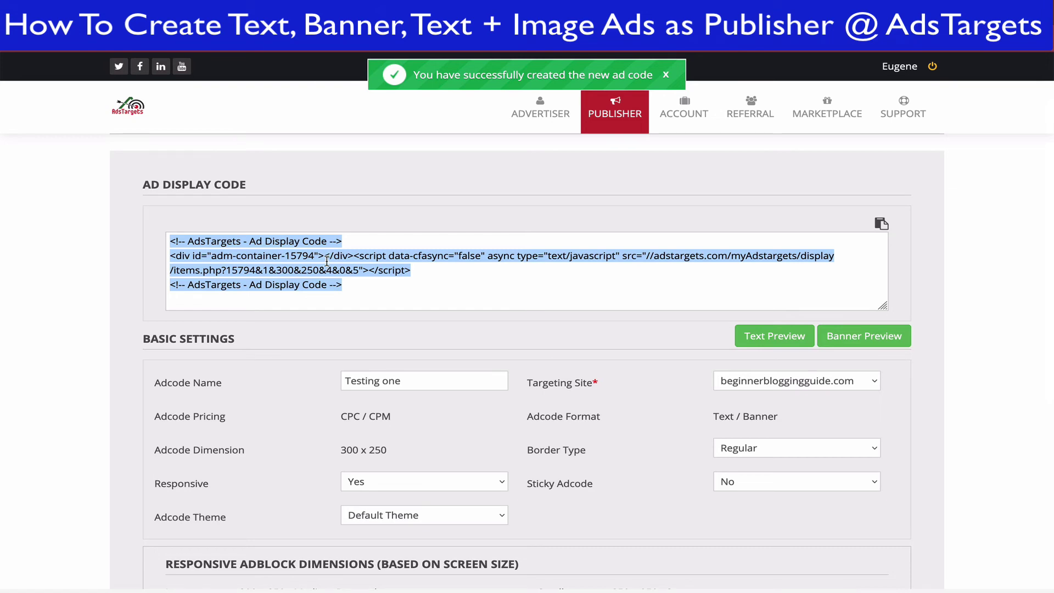
scroll(356, 303, "down", 1)
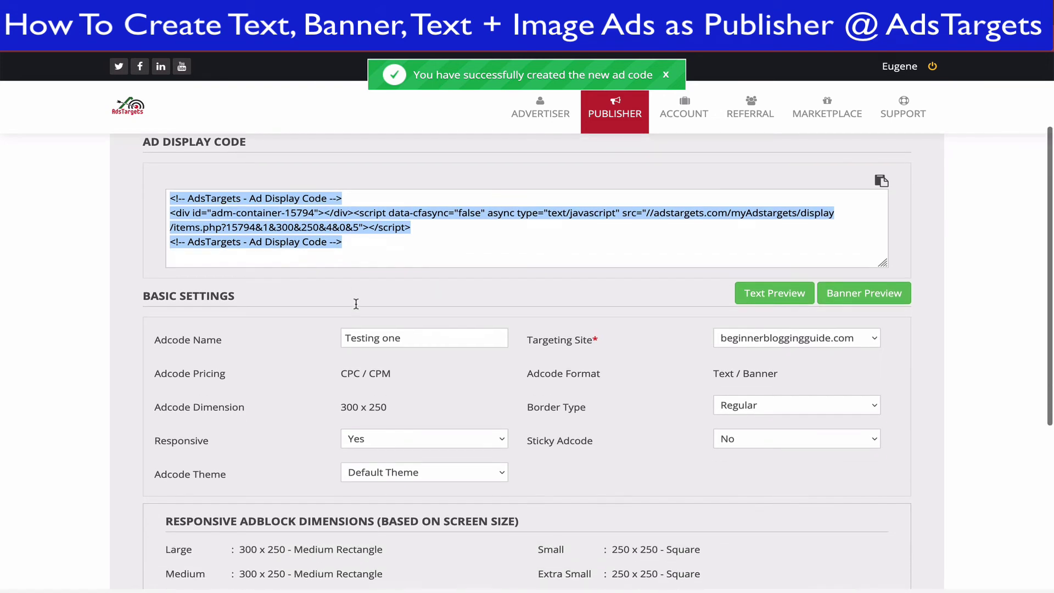
scroll(355, 303, "down", 2)
scroll(355, 304, "down", 1)
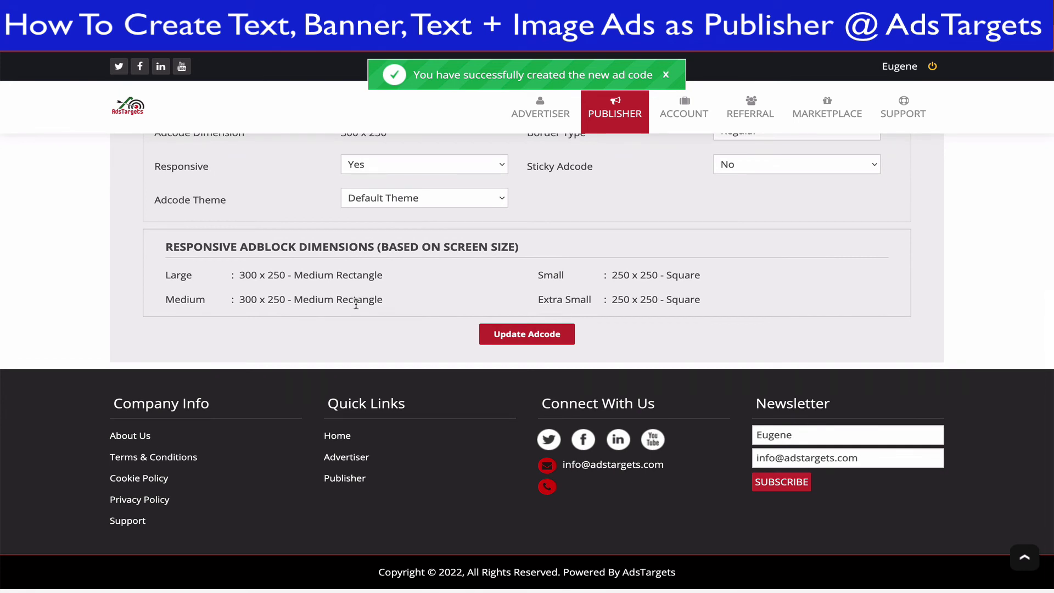
scroll(356, 304, "up", 1)
scroll(356, 304, "up", 3)
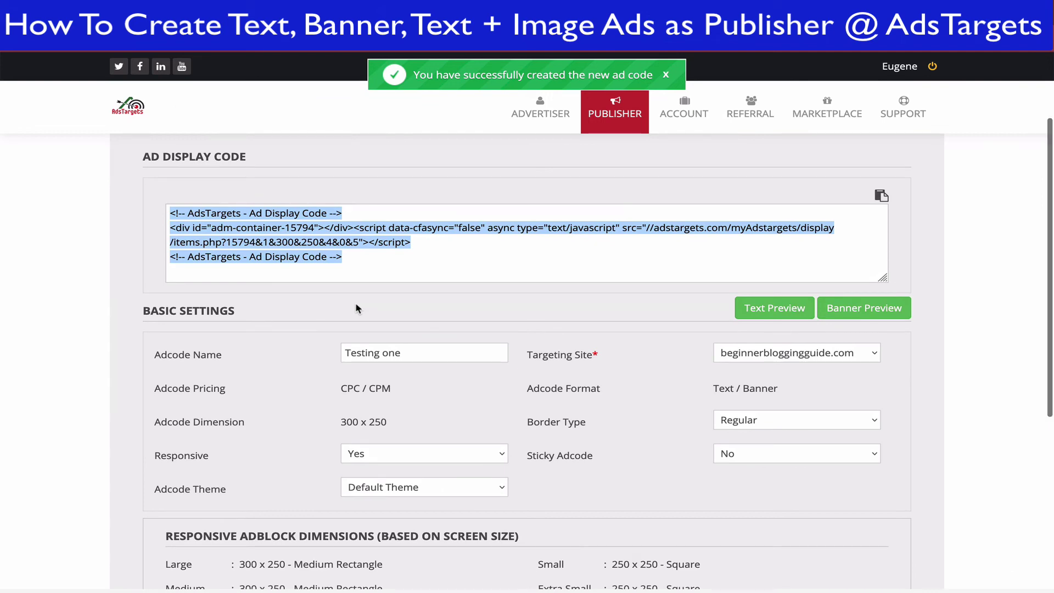
scroll(356, 308, "down", 1)
scroll(356, 305, "down", 3)
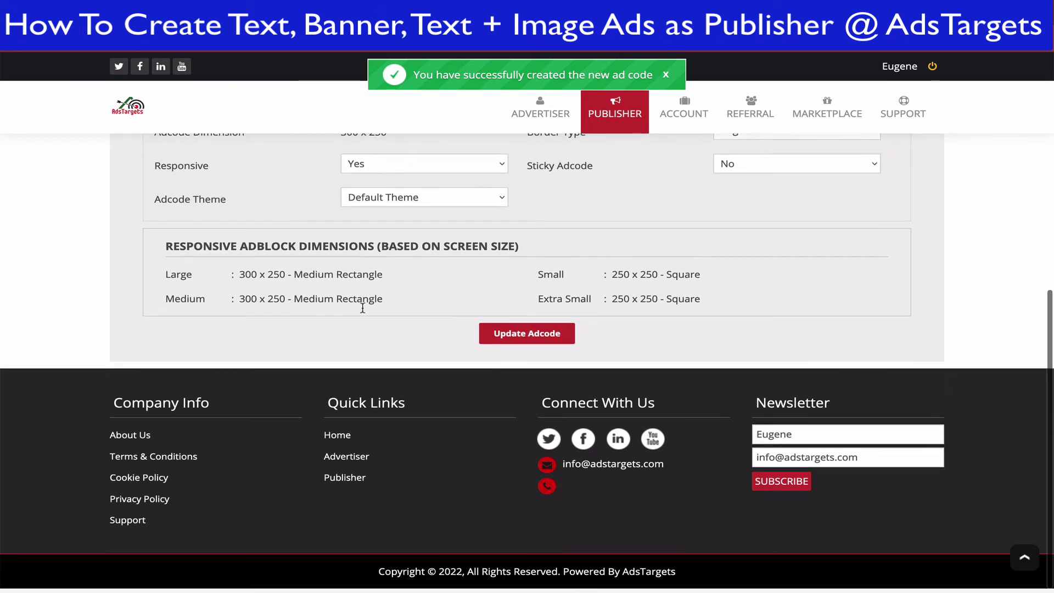
scroll(362, 310, "up", 1)
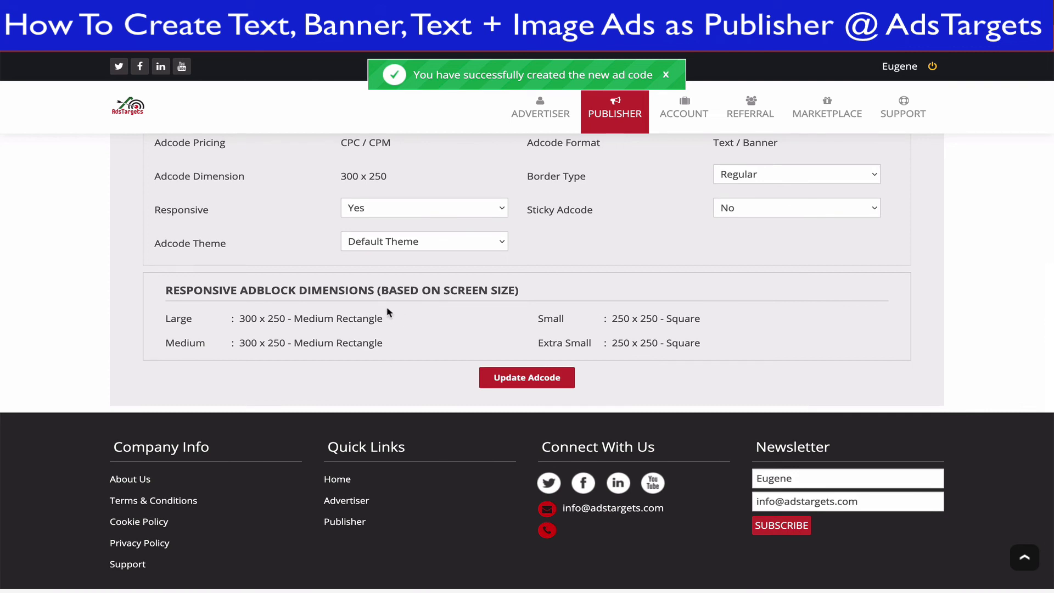
scroll(417, 308, "down", 1)
scroll(414, 299, "up", 3)
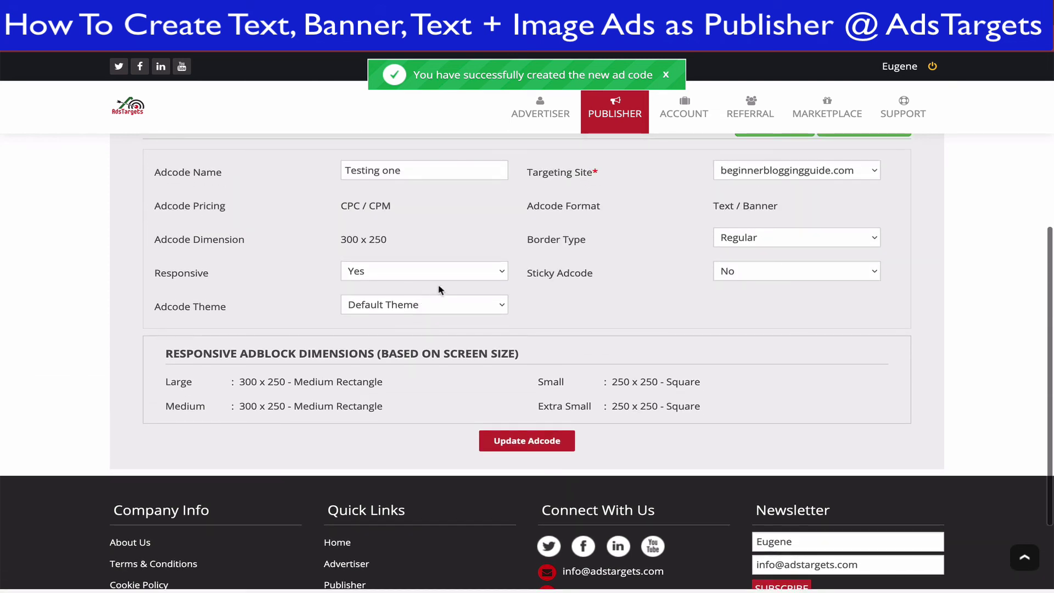
scroll(463, 379, "up", 1)
scroll(463, 379, "down", 1)
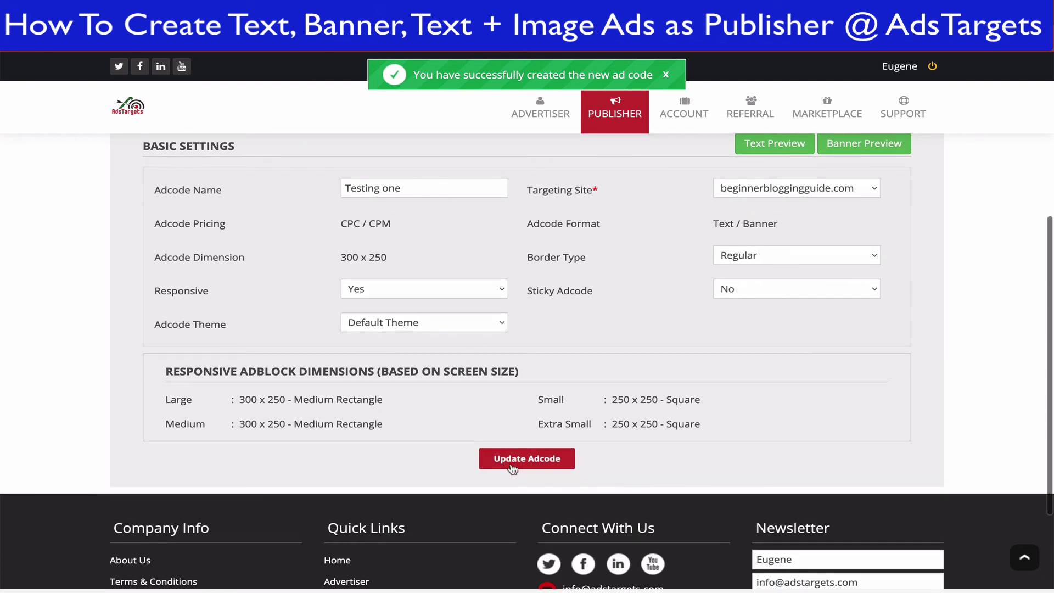
scroll(475, 358, "up", 3)
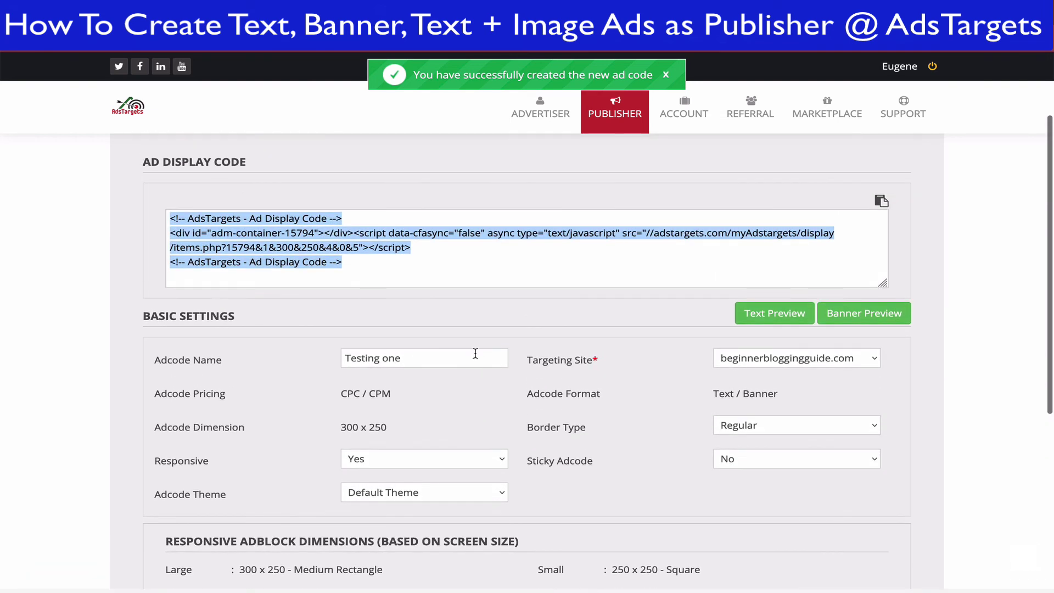
scroll(475, 354, "up", 2)
scroll(476, 355, "down", 1)
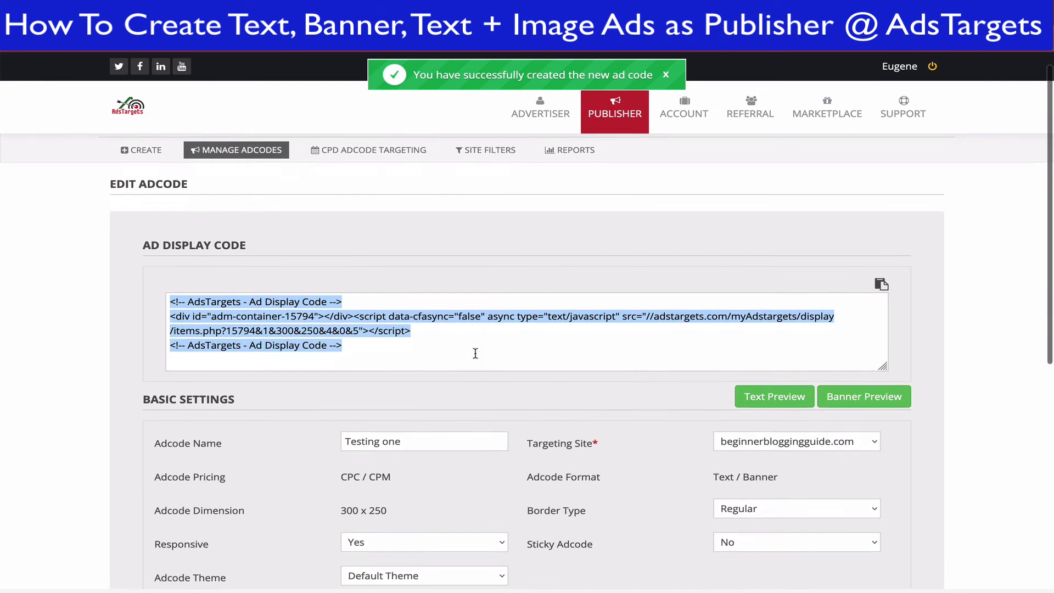
scroll(476, 358, "down", 2)
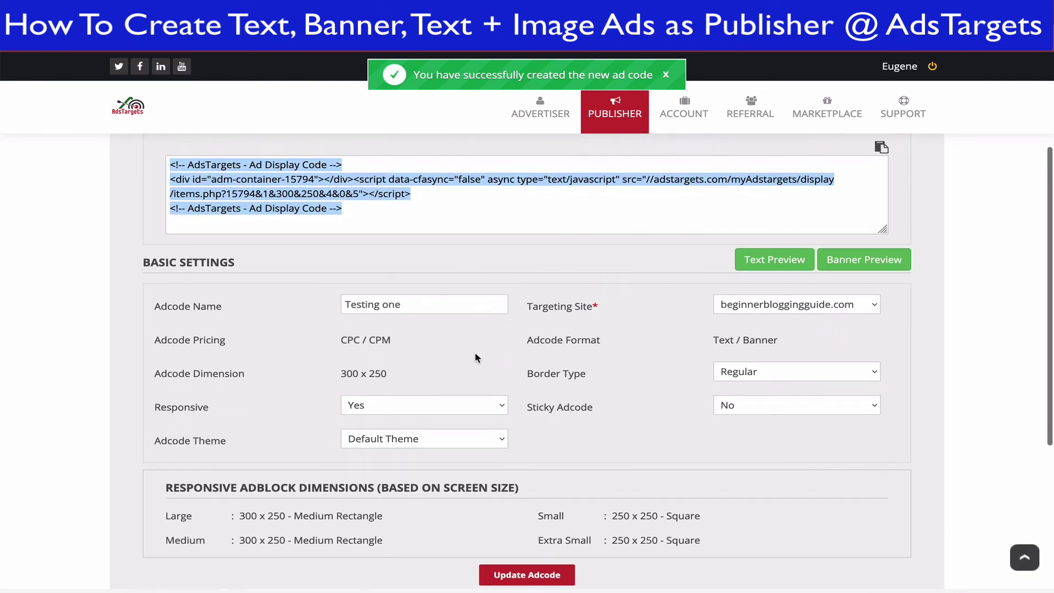
scroll(476, 358, "down", 2)
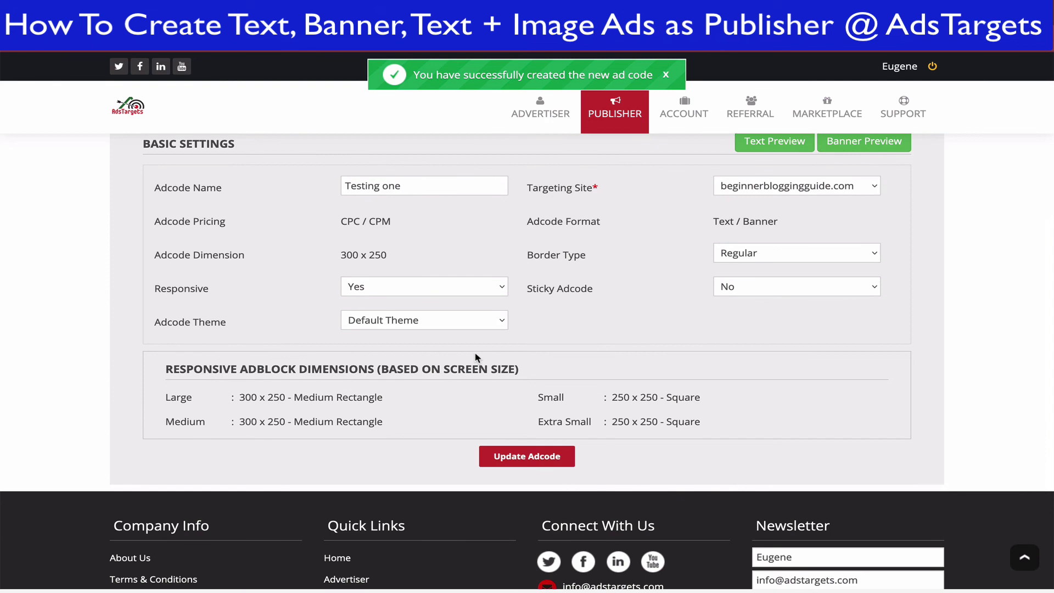
scroll(476, 357, "up", 5)
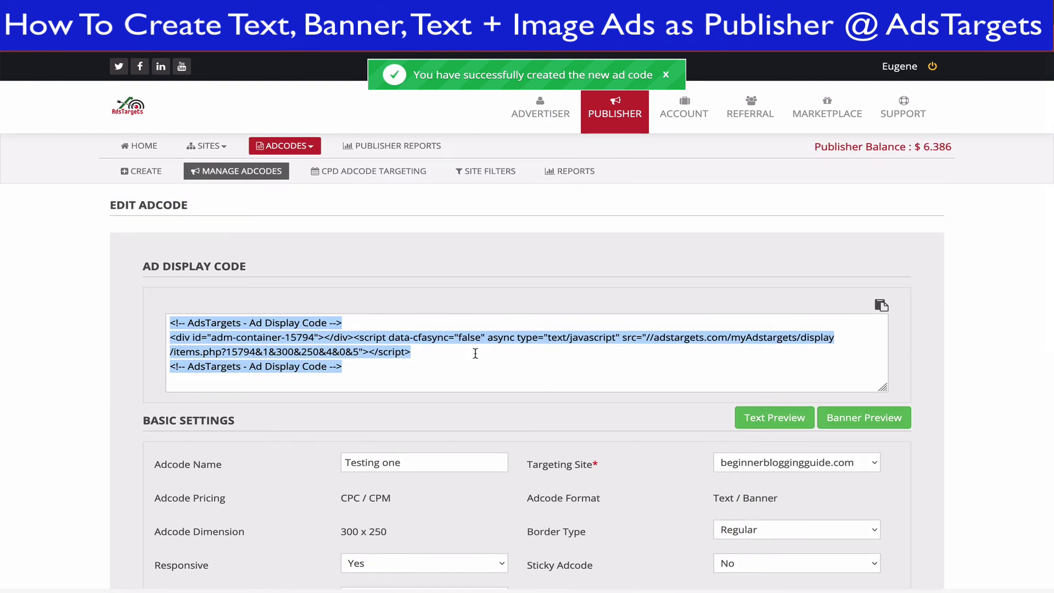
scroll(476, 353, "down", 1)
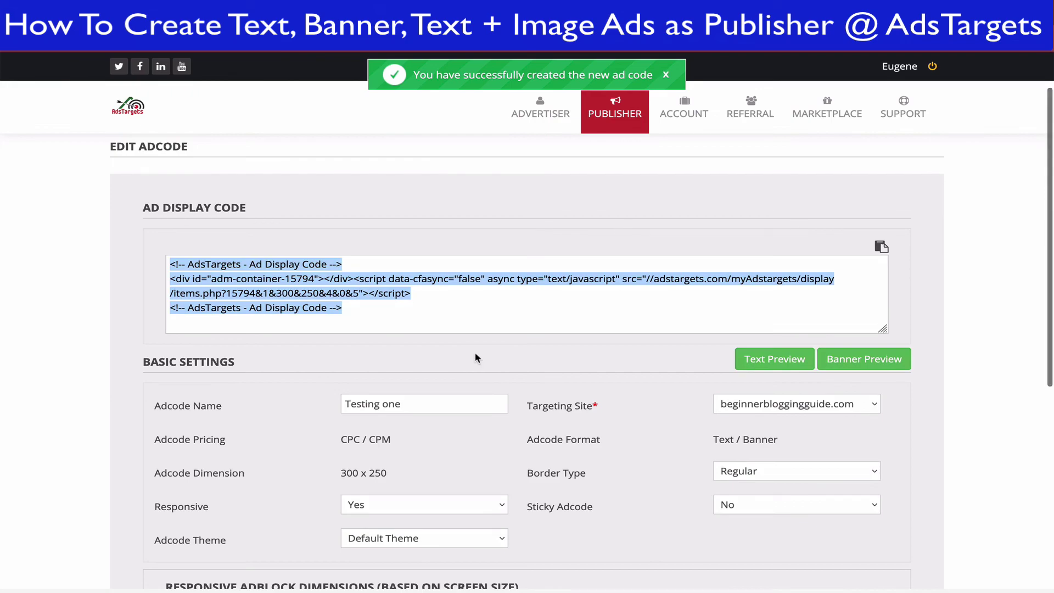